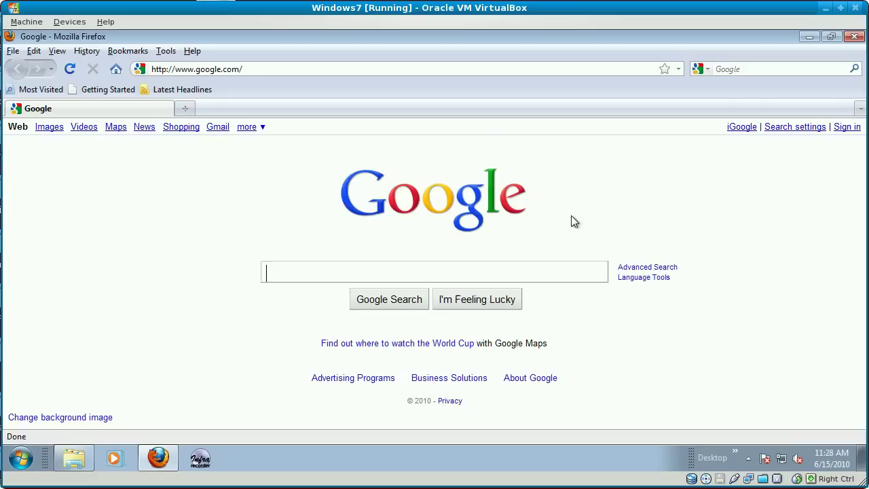
# Search Google for 'fedora' and open the Get Fedora download page for Fedora 13
pyautogui.write('fed')
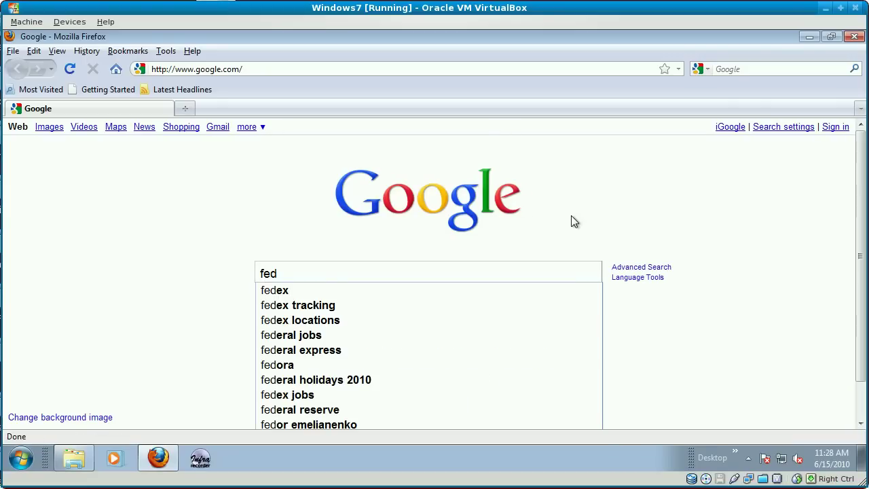
pyautogui.write('ora')
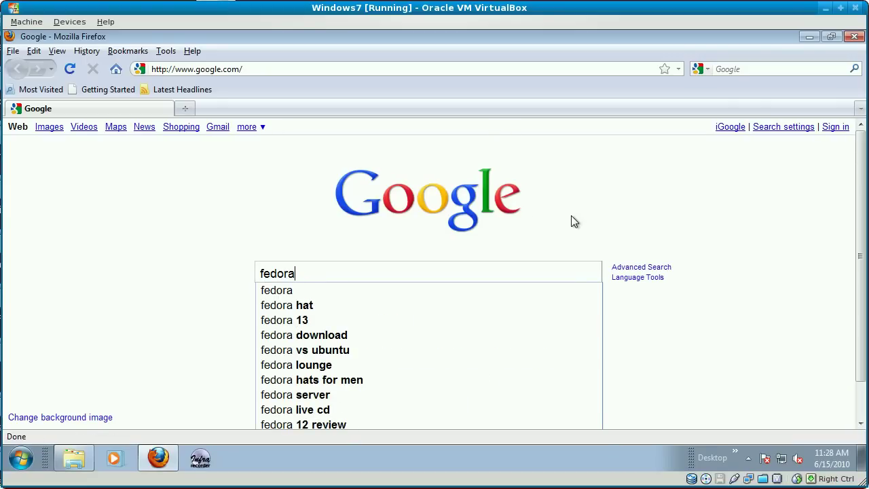
pyautogui.press('Return')
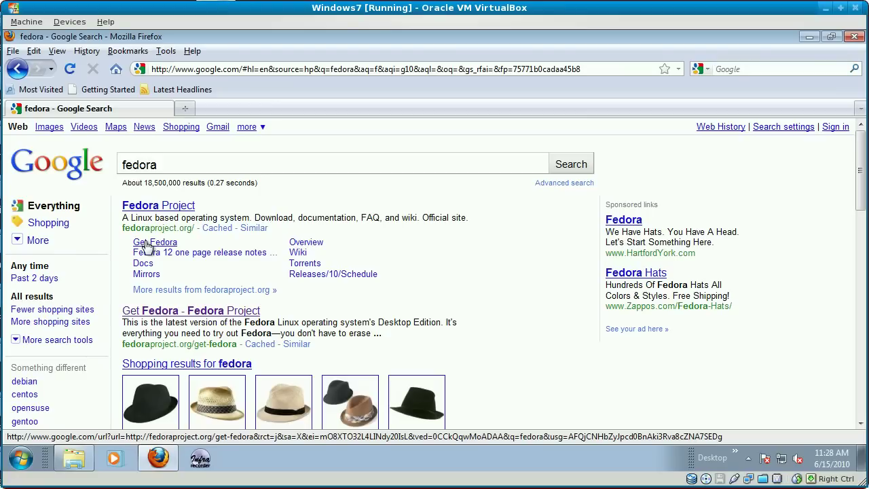
pyautogui.click(155, 243)
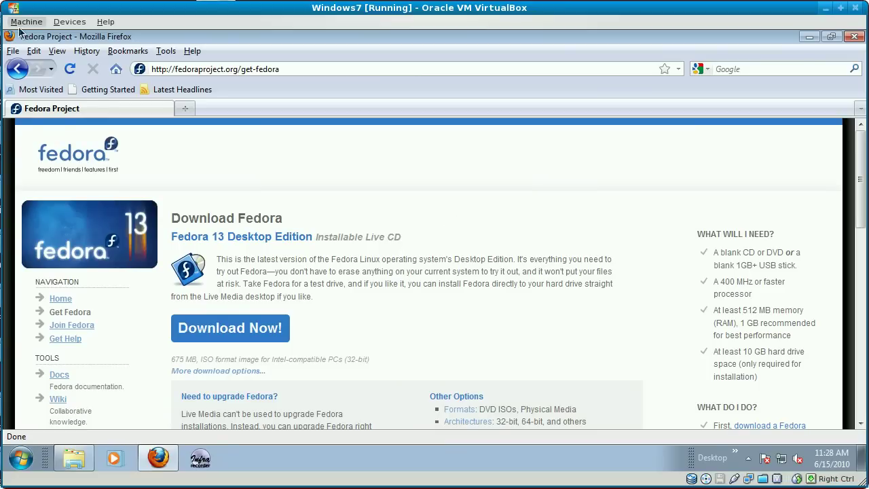
# Open two new blank tabs from the File menu
pyautogui.click(13, 52)
pyautogui.click(13, 52)
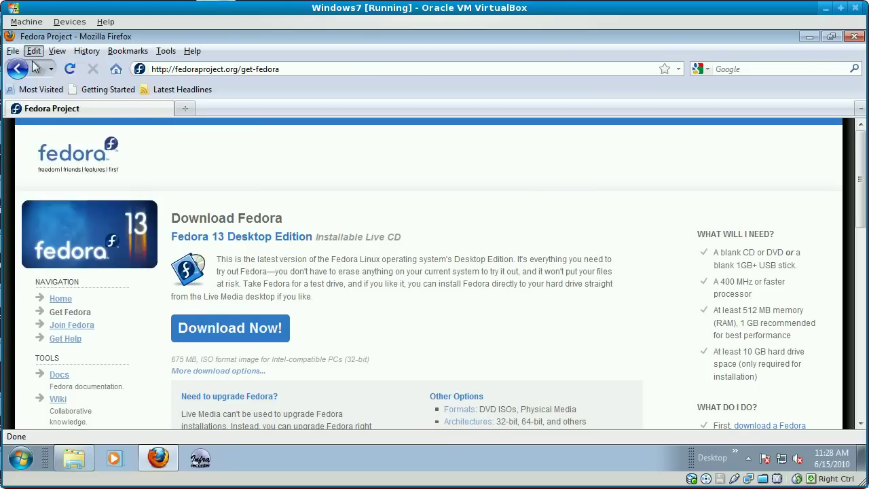
pyautogui.click(33, 51)
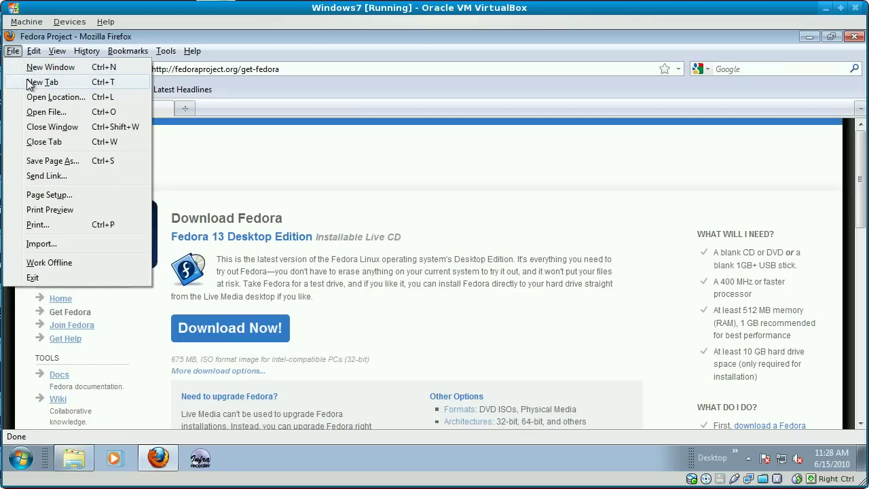
pyautogui.click(30, 83)
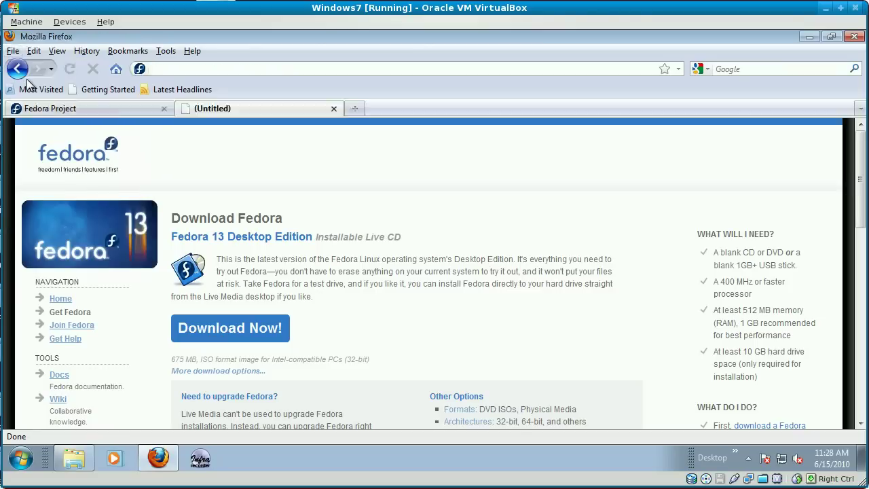
pyautogui.click(13, 52)
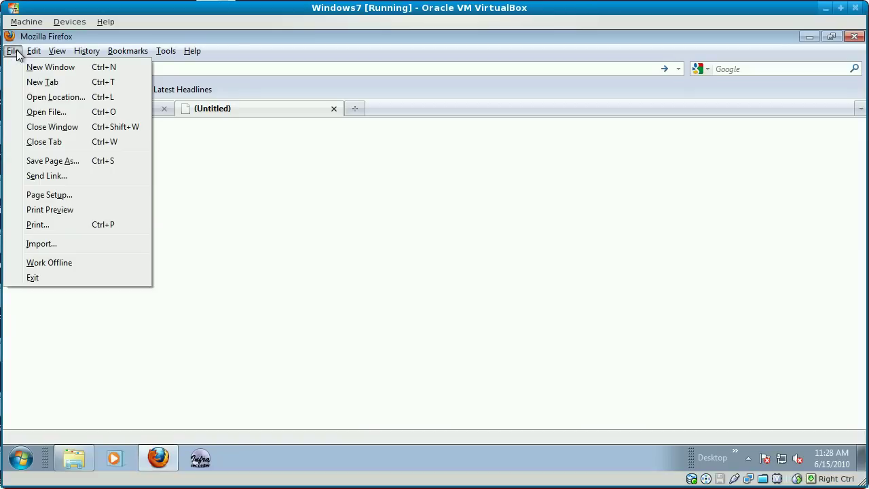
pyautogui.click(29, 82)
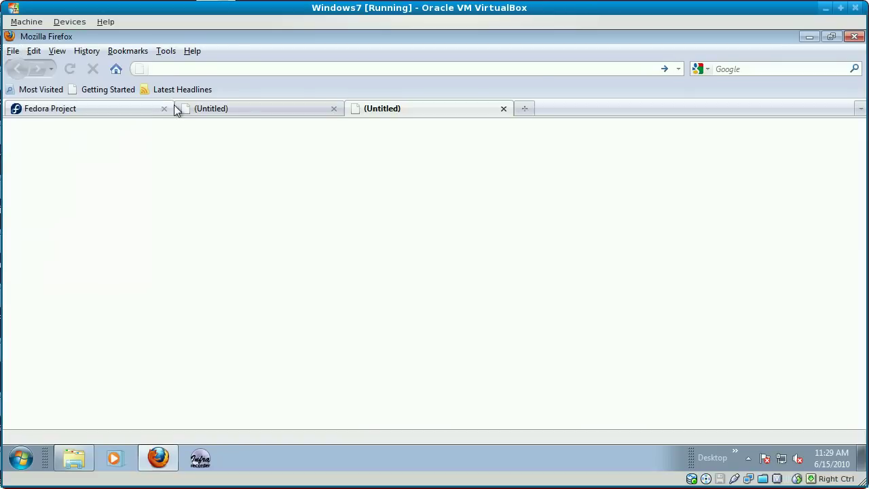
# In the second new tab, search Google for 'Ubuntu' and open the Get Ubuntu download page
pyautogui.click(250, 114)
pyautogui.click(116, 69)
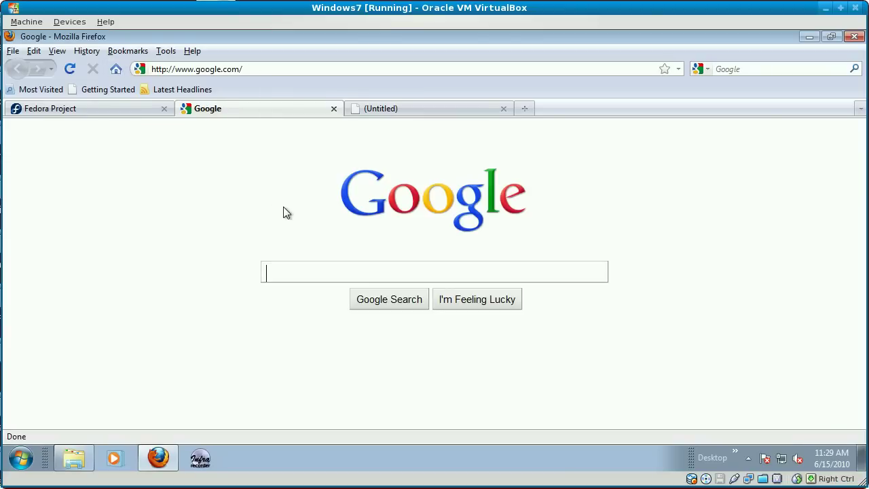
pyautogui.write('U')
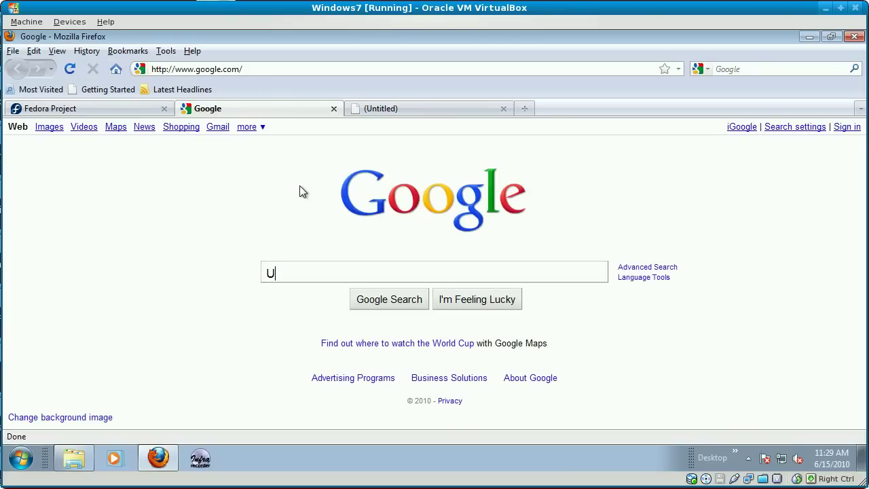
pyautogui.write('buntu')
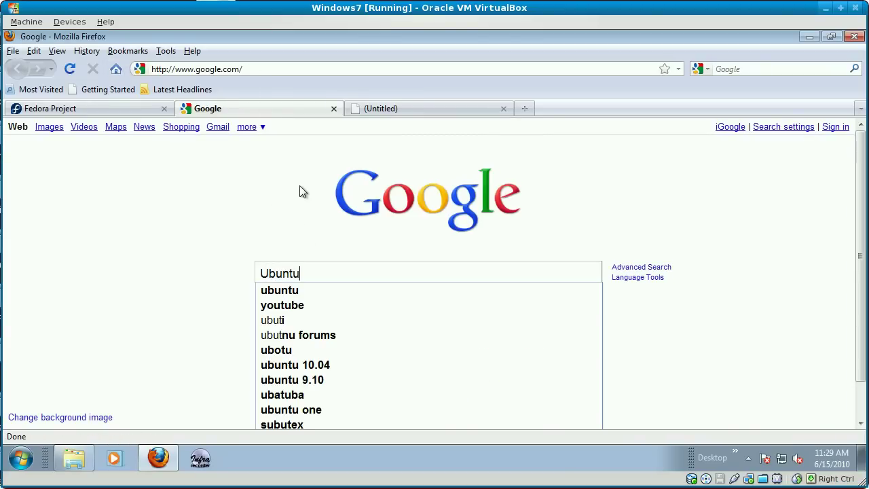
pyautogui.press('Return')
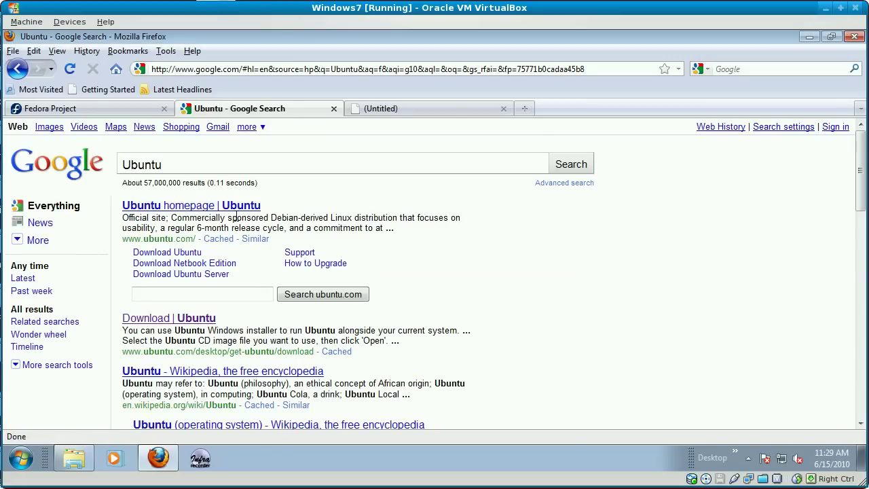
pyautogui.click(163, 252)
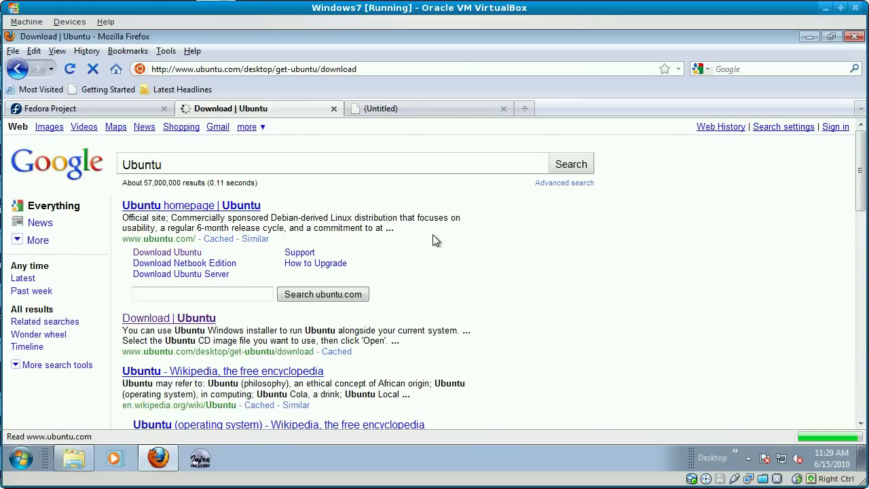
# In the remaining blank tab, search Google for 'SUSE' and open openSUSE.org
pyautogui.click(419, 111)
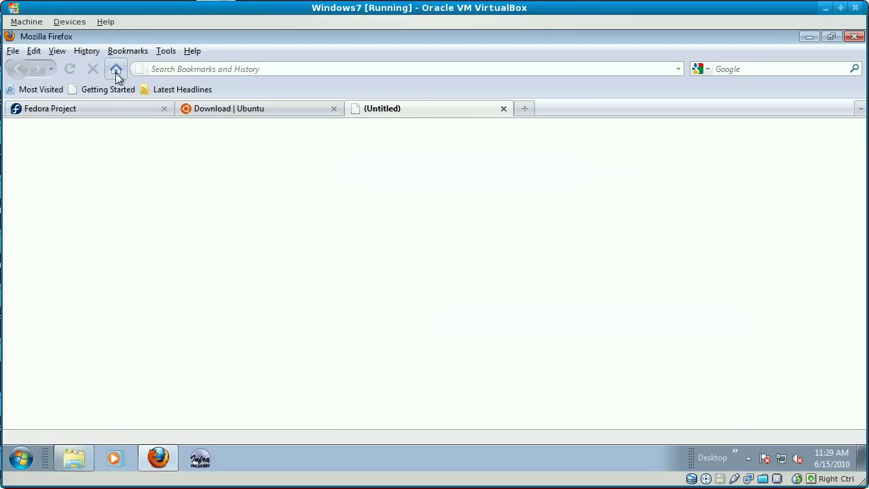
pyautogui.click(116, 71)
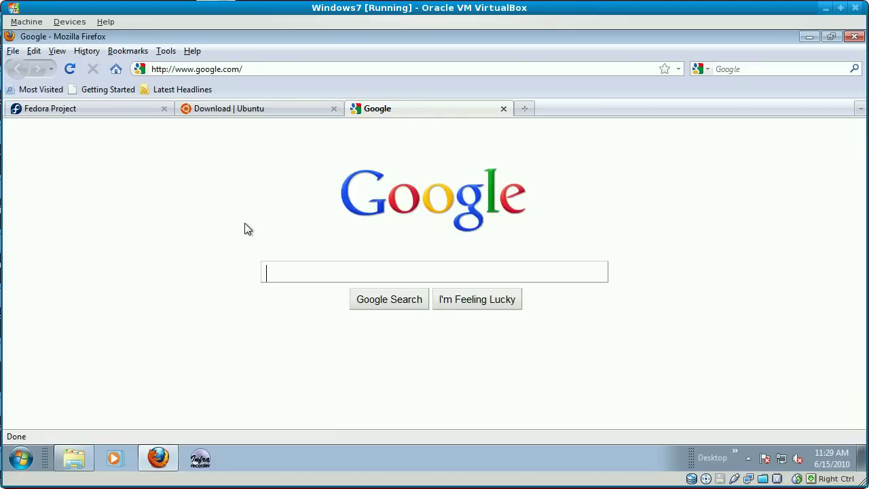
pyautogui.write('SUSE')
pyautogui.press('Return')
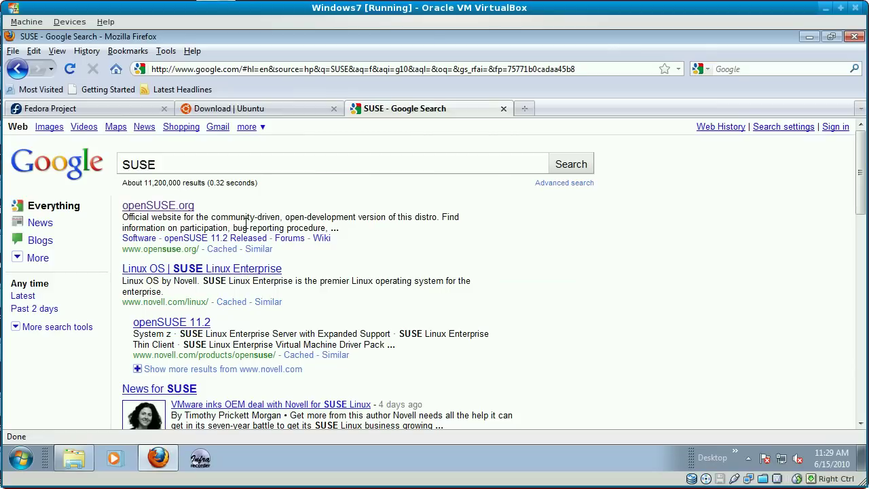
pyautogui.click(150, 208)
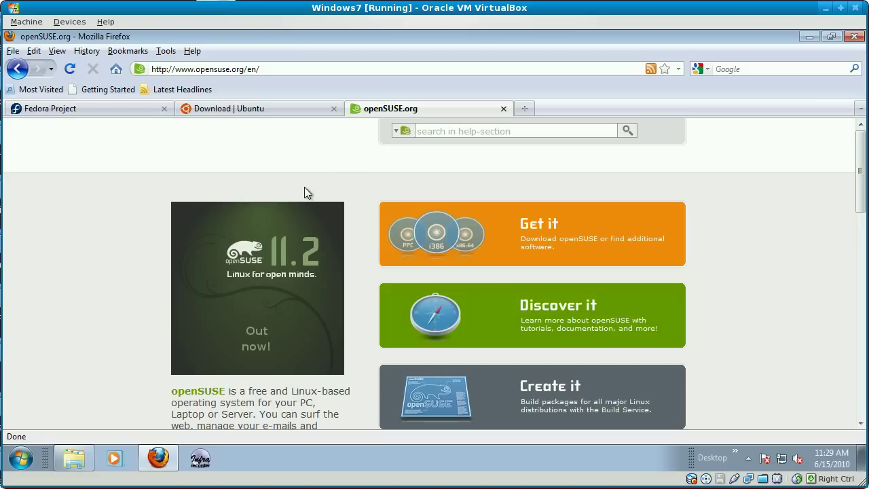
# Go to the openSUSE 11.2 download page and expand the Live GNOME options
pyautogui.click(565, 244)
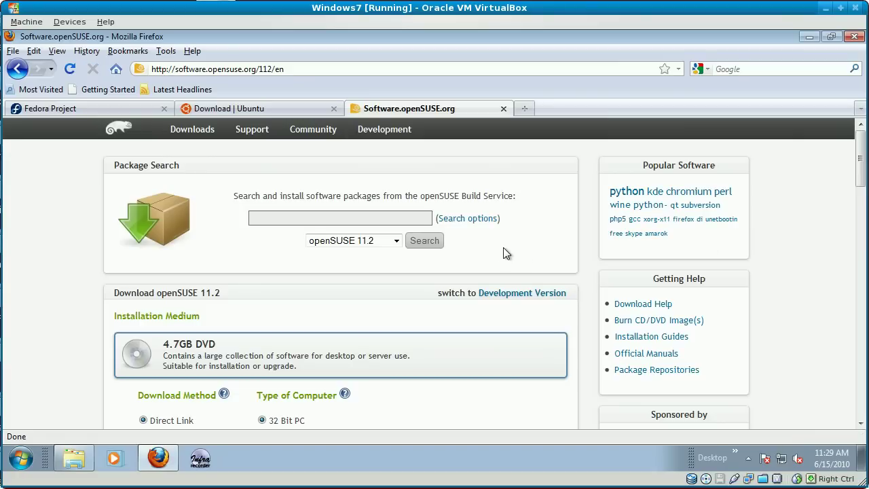
pyautogui.scroll(-6, 509, 257)
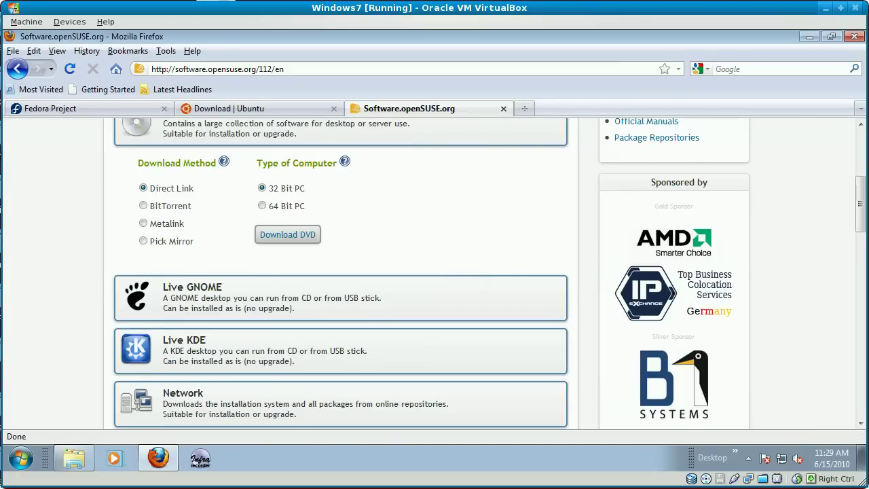
pyautogui.click(243, 301)
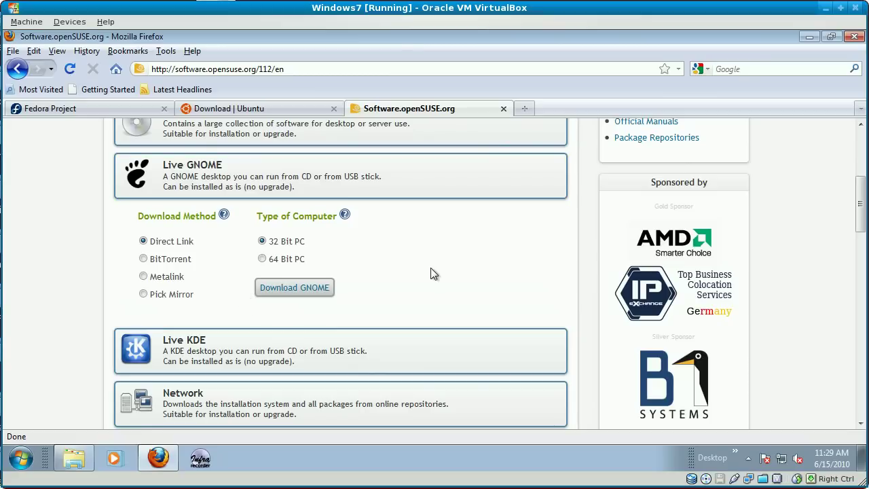
# Look over the Ubuntu page, then follow the Formats link on the Fedora download page
pyautogui.click(249, 116)
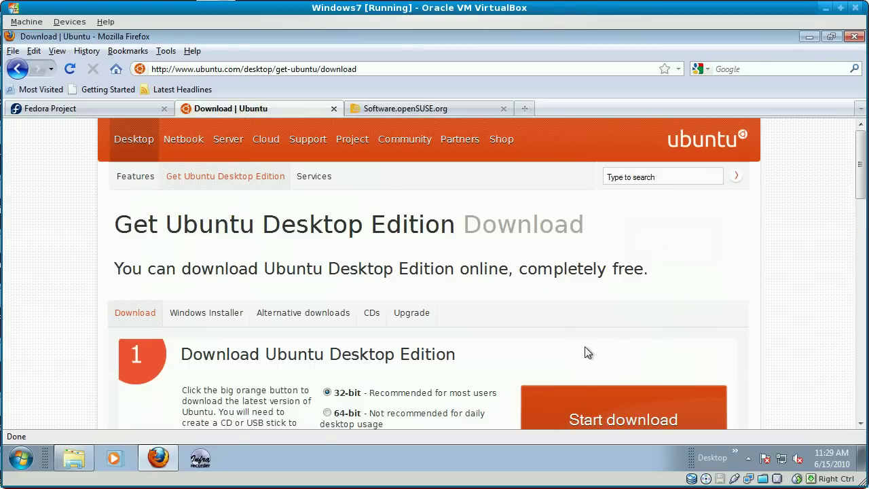
pyautogui.scroll(-4, 586, 351)
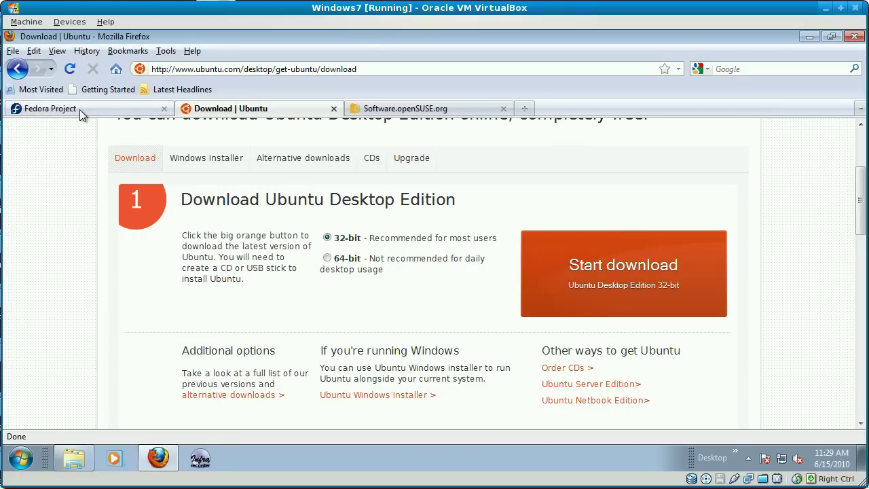
pyautogui.click(115, 111)
pyautogui.scroll(-2, 495, 263)
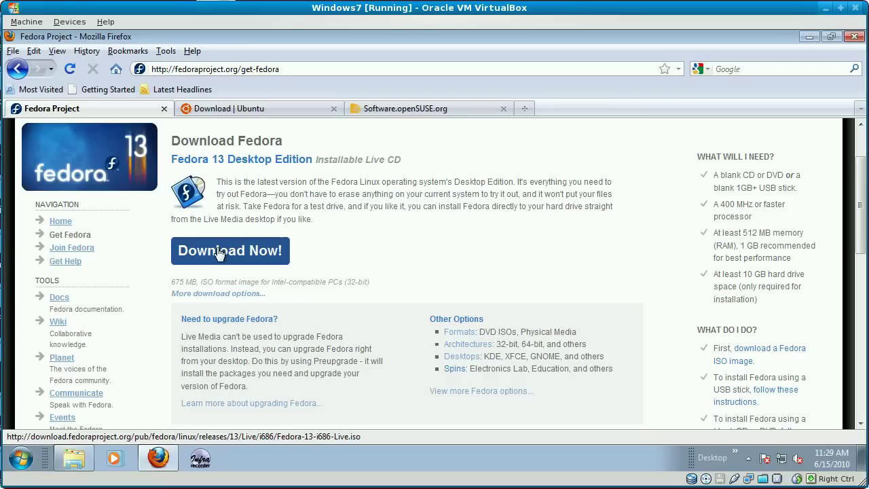
pyautogui.click(453, 338)
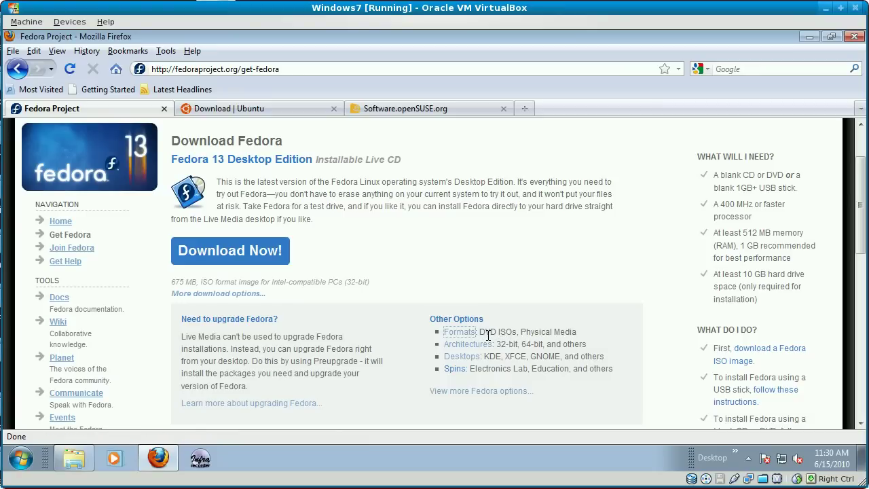
# View Fedora's Formats page, go back, and cycle through the Ubuntu, openSUSE and Fedora tabs
pyautogui.click(465, 333)
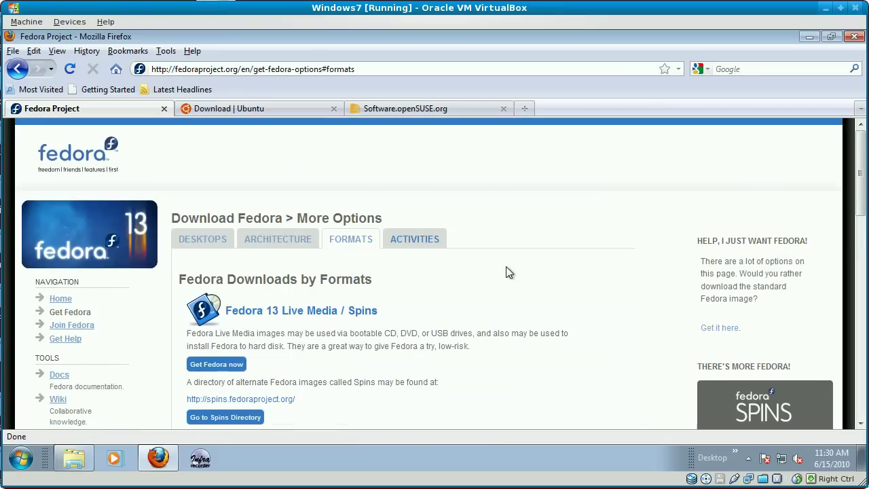
pyautogui.scroll(-6, 475, 292)
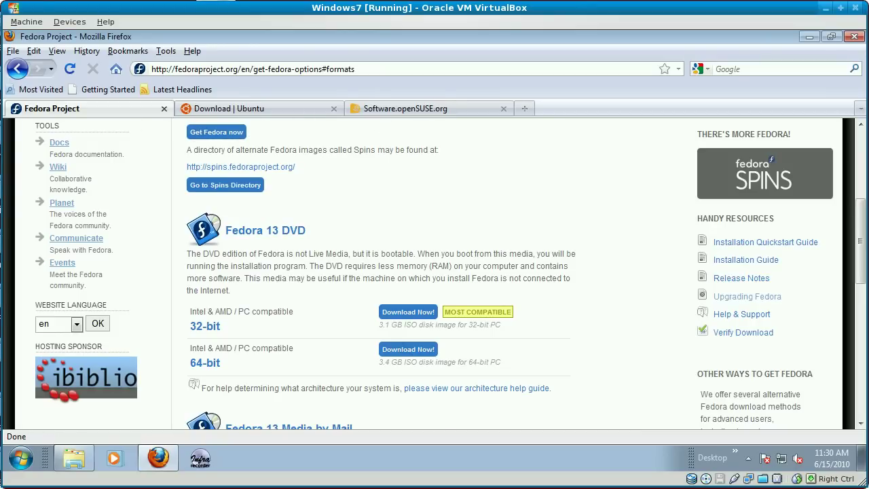
pyautogui.click(18, 68)
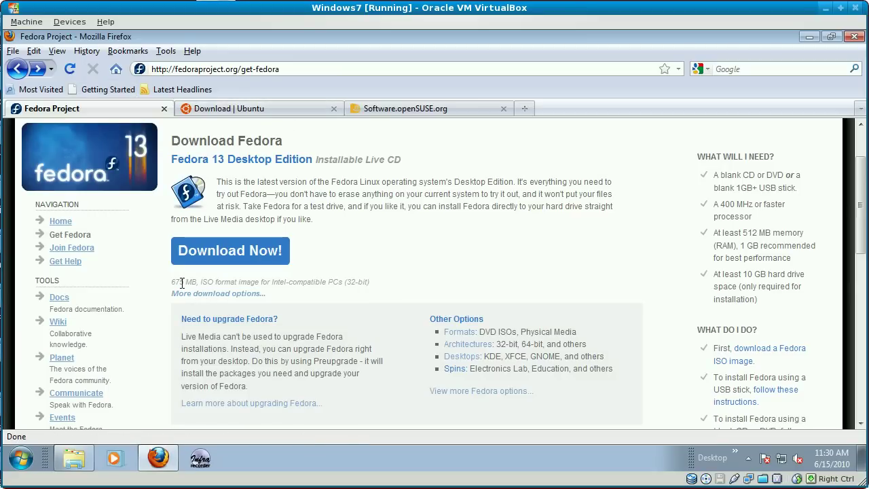
pyautogui.click(277, 112)
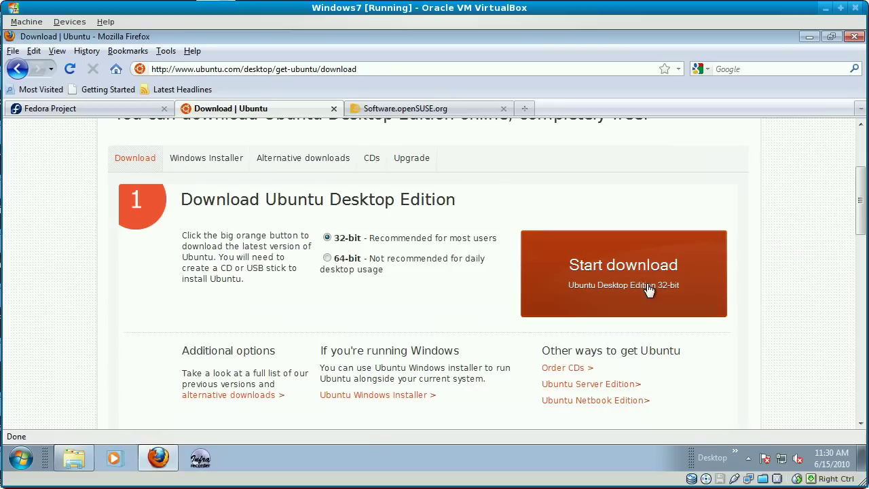
pyautogui.click(473, 110)
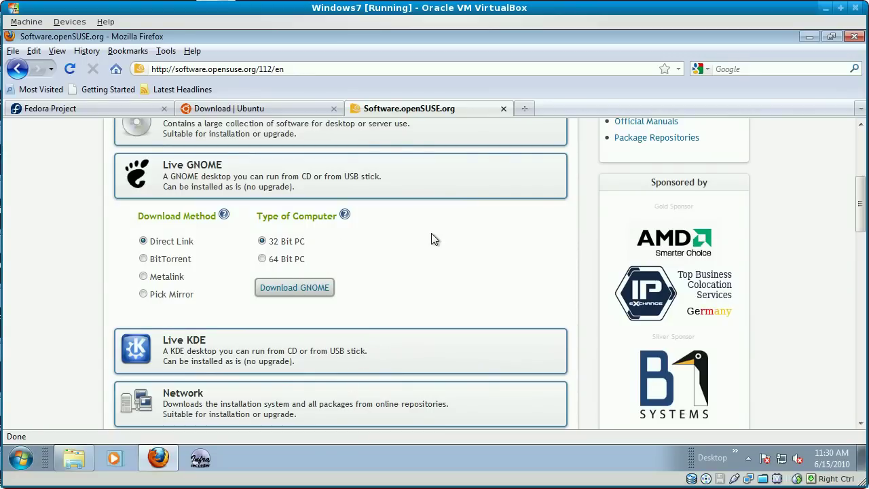
pyautogui.click(128, 106)
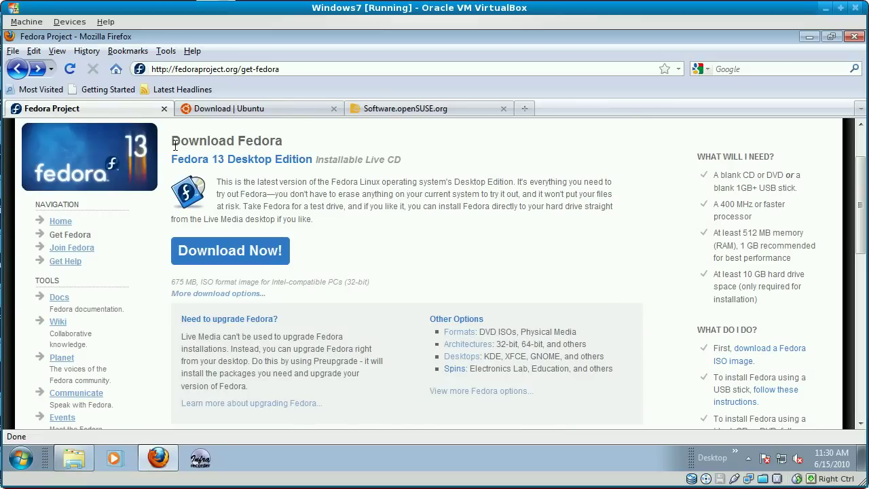
# Open the Formats link in a new tab and scroll to the Fedora 13 DVD downloads
pyautogui.rightClick(455, 337)
pyautogui.click(485, 358)
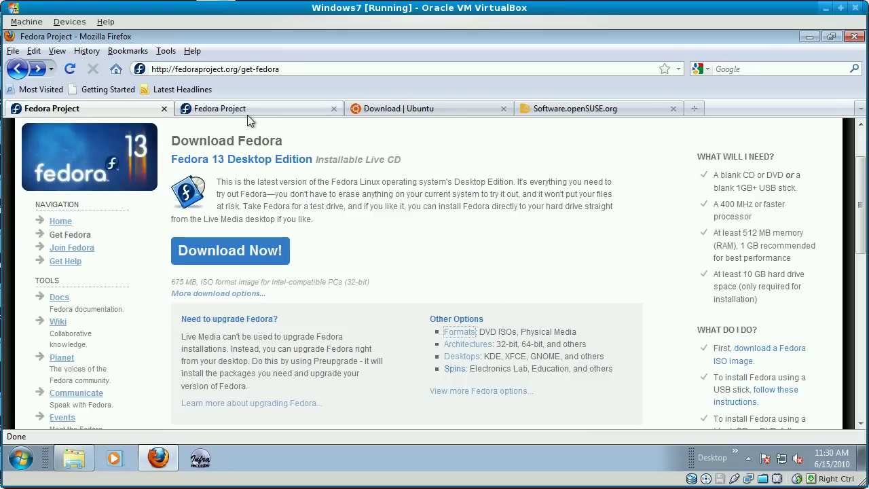
pyautogui.click(249, 111)
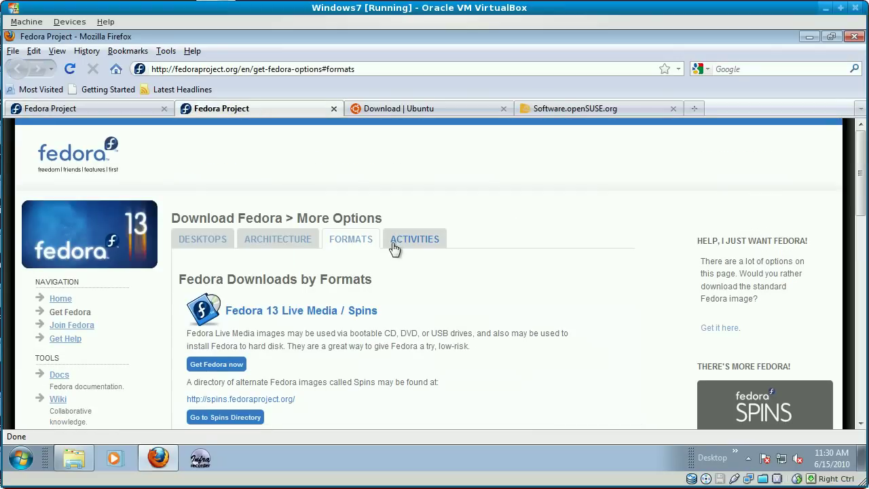
pyautogui.scroll(-6, 402, 343)
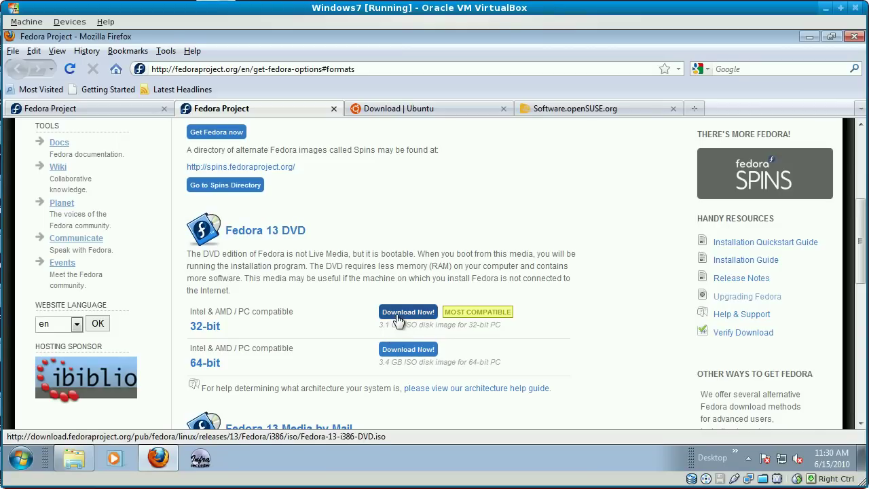
# Start saving Fedora-13-i686-Live.iso from the Get Fedora page, then cancel the download
pyautogui.click(110, 108)
pyautogui.click(249, 250)
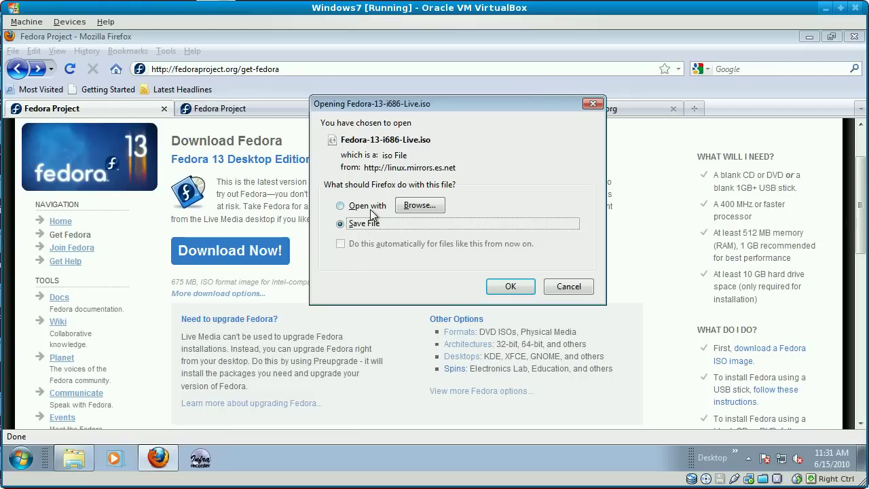
pyautogui.click(518, 290)
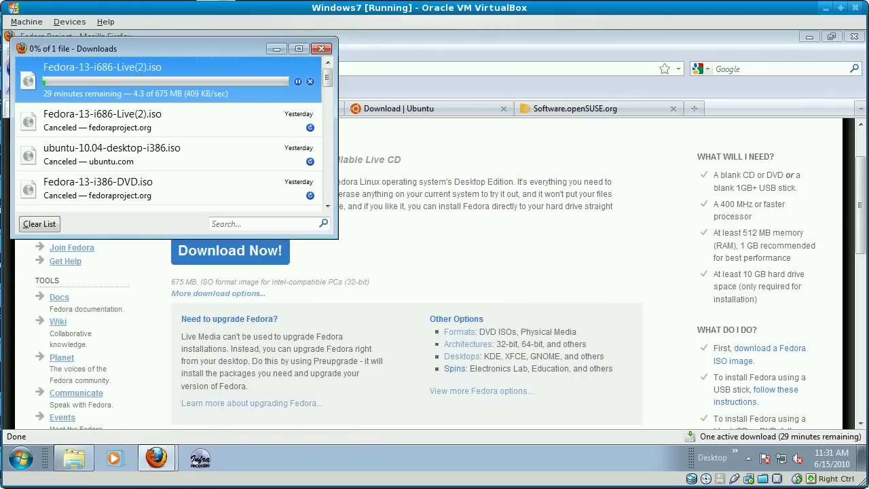
pyautogui.click(310, 82)
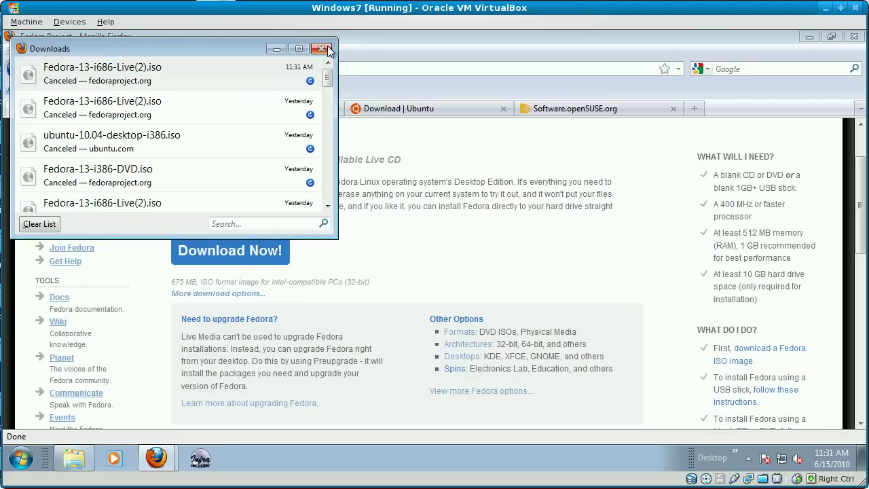
# Close the Downloads window and switch through the Fedora formats, Ubuntu and openSUSE tabs
pyautogui.click(327, 48)
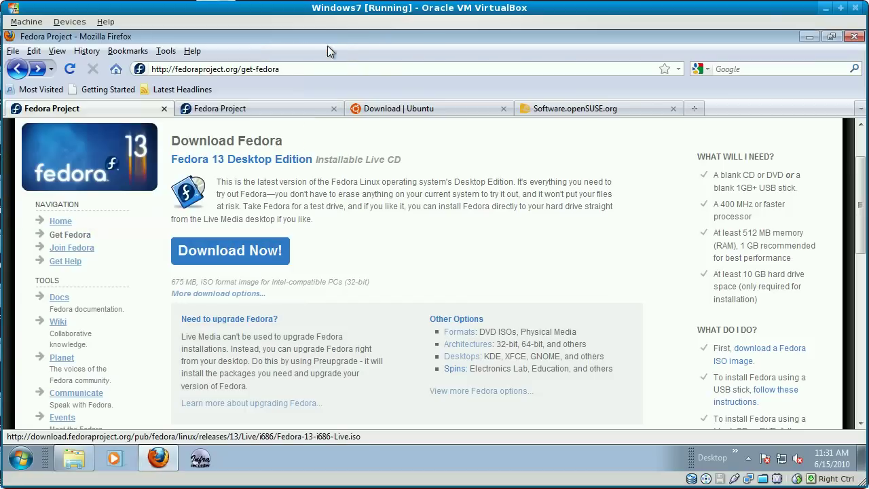
pyautogui.click(309, 110)
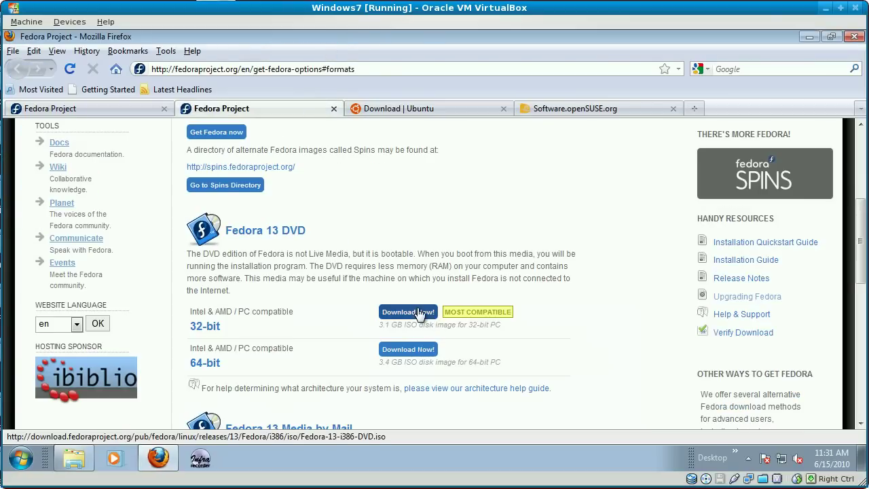
pyautogui.click(399, 108)
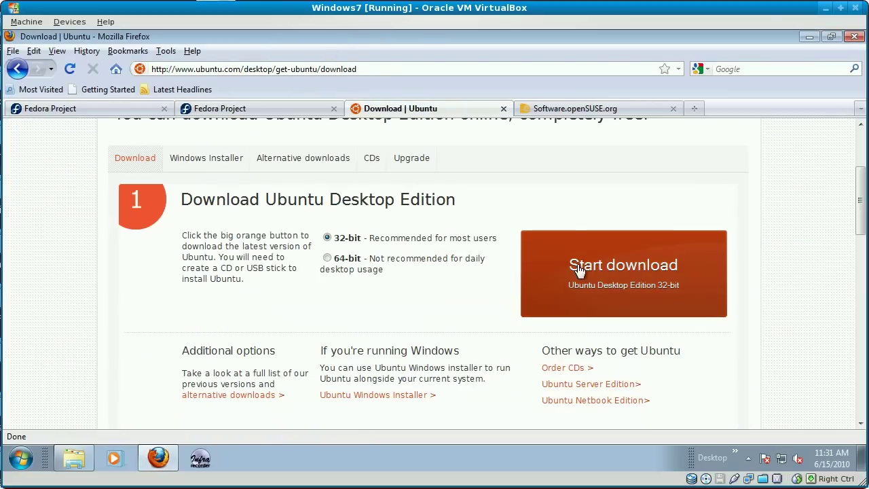
pyautogui.click(637, 111)
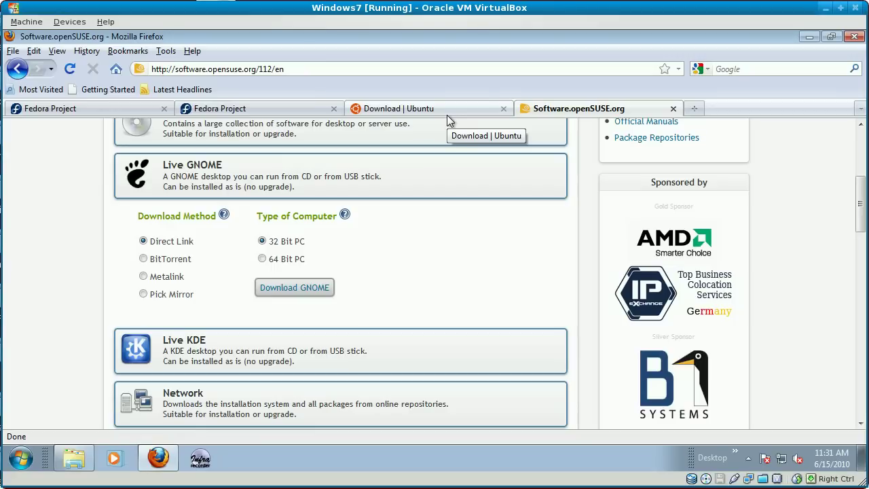
# On the first Fedora tab, select 'Live CD' in the Fedora 13 Desktop Edition heading
pyautogui.click(124, 109)
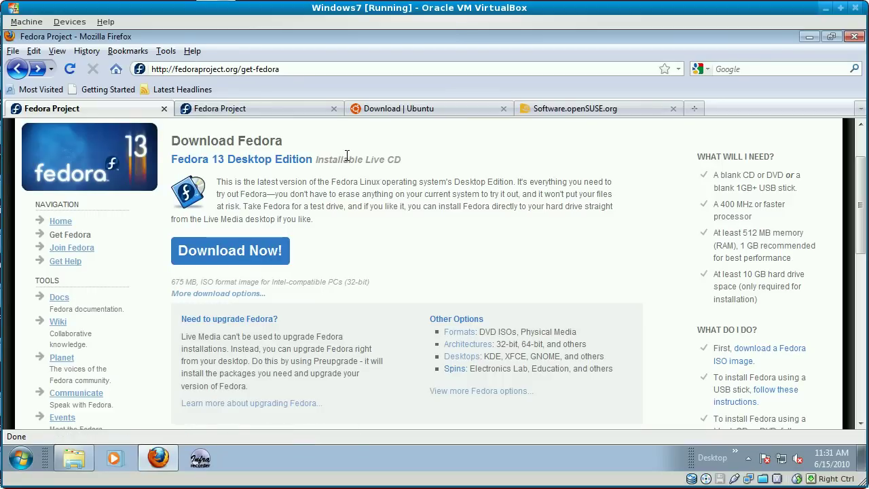
pyautogui.moveTo(364, 159); pyautogui.dragTo(416, 166)
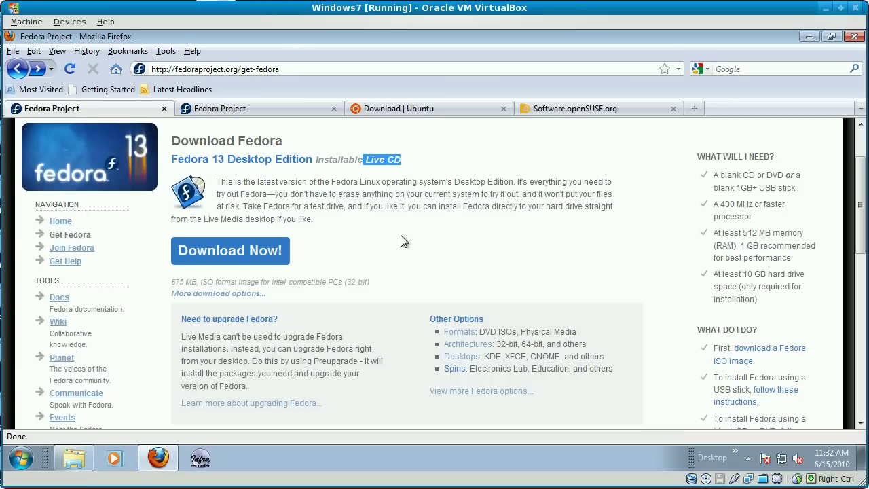
pyautogui.click(443, 179)
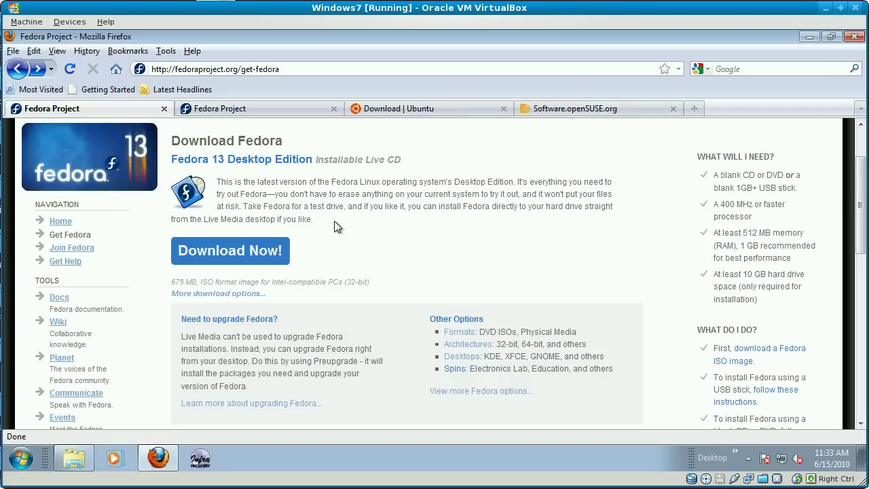
# Close all Firefox tabs and the window, then restore the Course_ISOs Explorer window
pyautogui.click(672, 110)
pyautogui.click(509, 111)
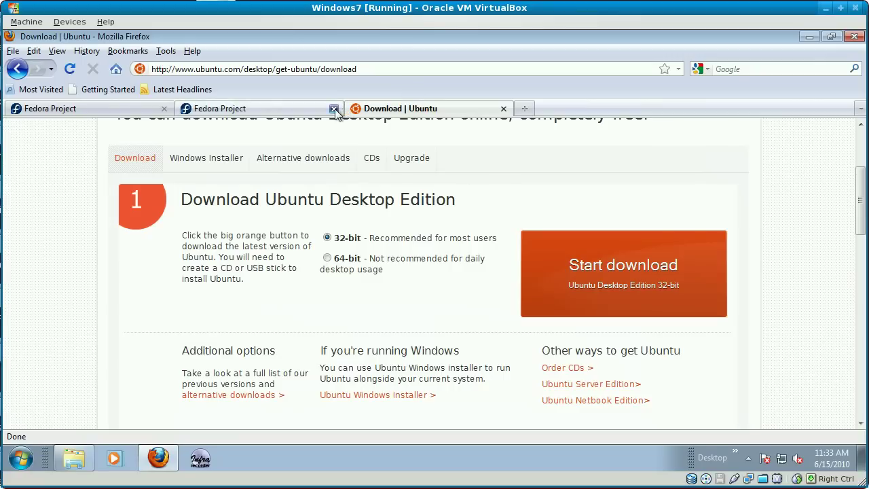
pyautogui.click(333, 109)
pyautogui.click(333, 110)
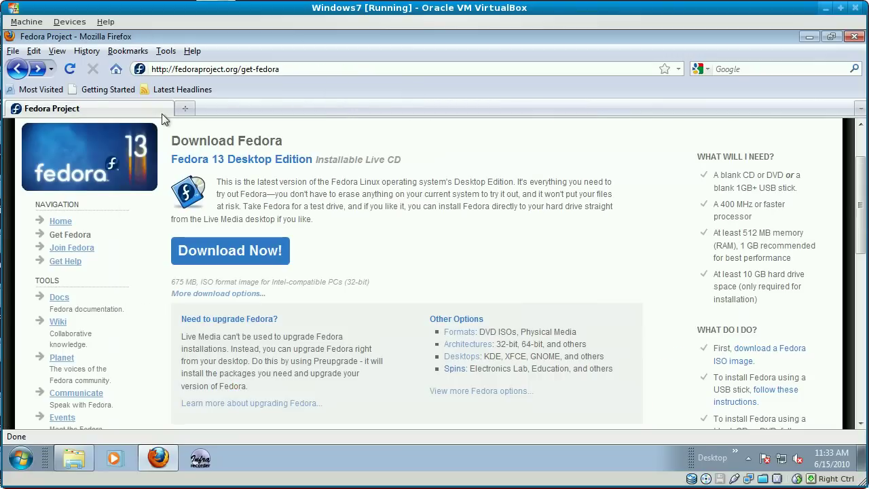
pyautogui.click(854, 36)
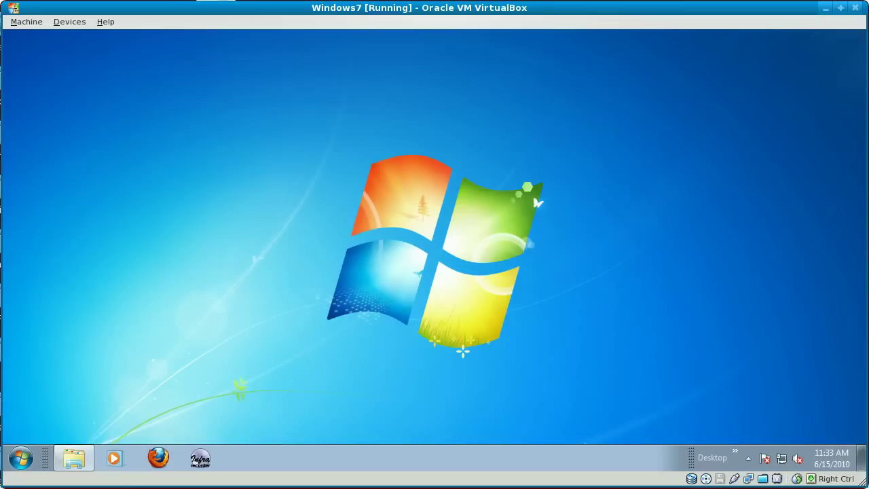
pyautogui.click(74, 459)
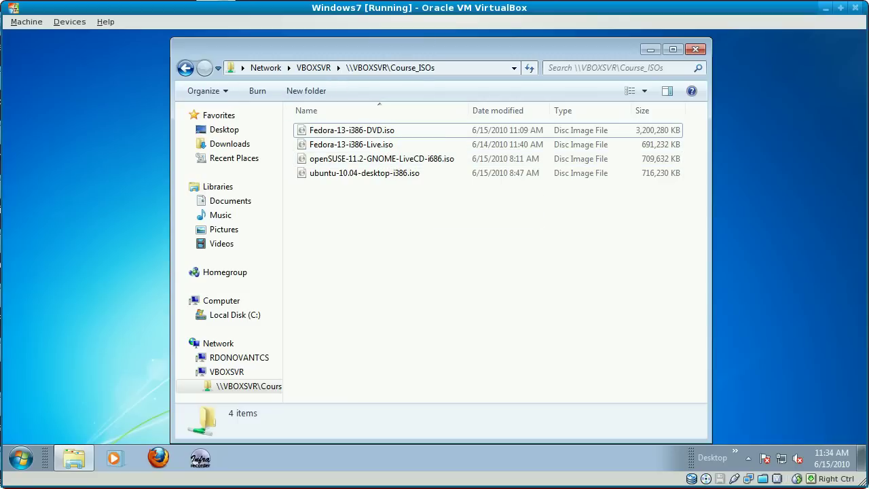
# Open Control Panel, switching to category view and back to the large-icon list
pyautogui.click(20, 460)
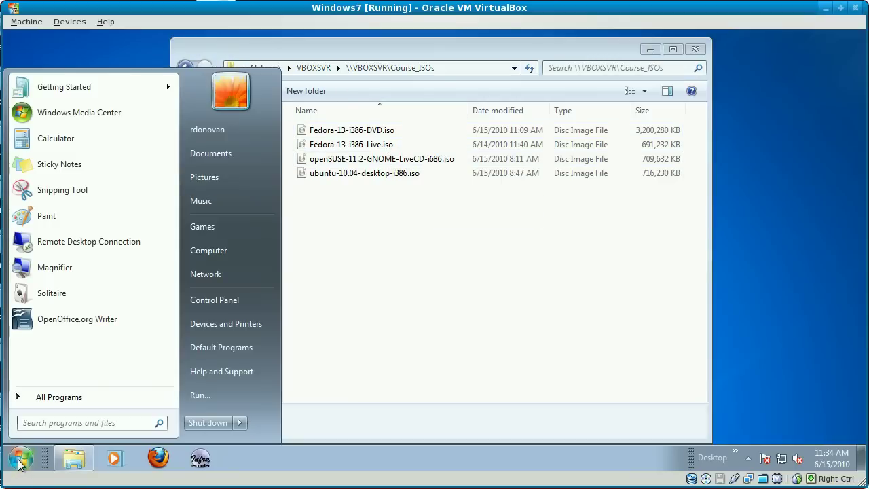
pyautogui.click(220, 299)
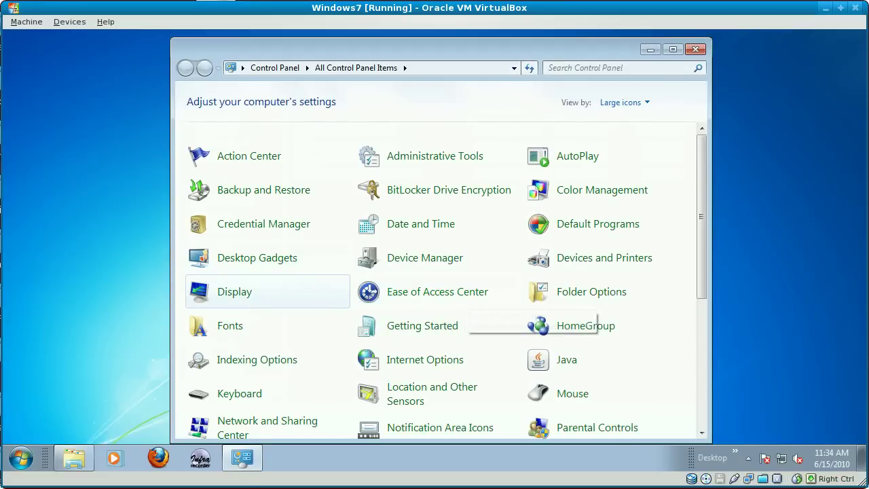
pyautogui.click(616, 104)
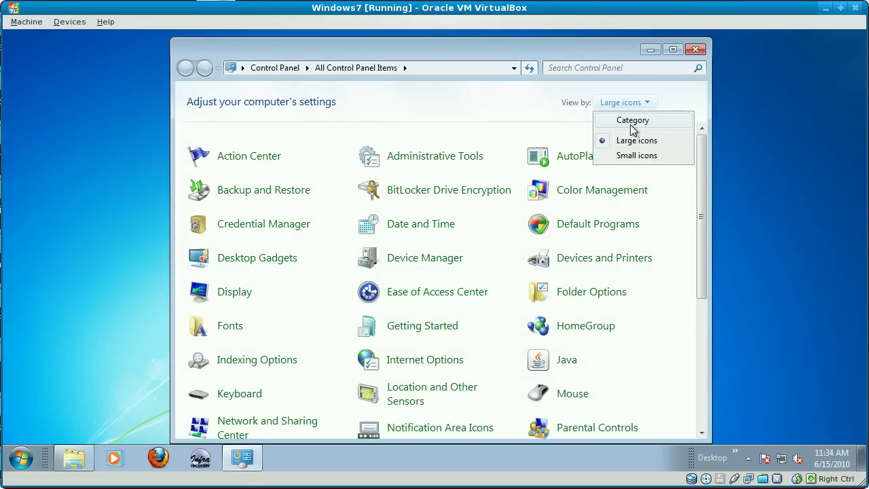
pyautogui.click(639, 122)
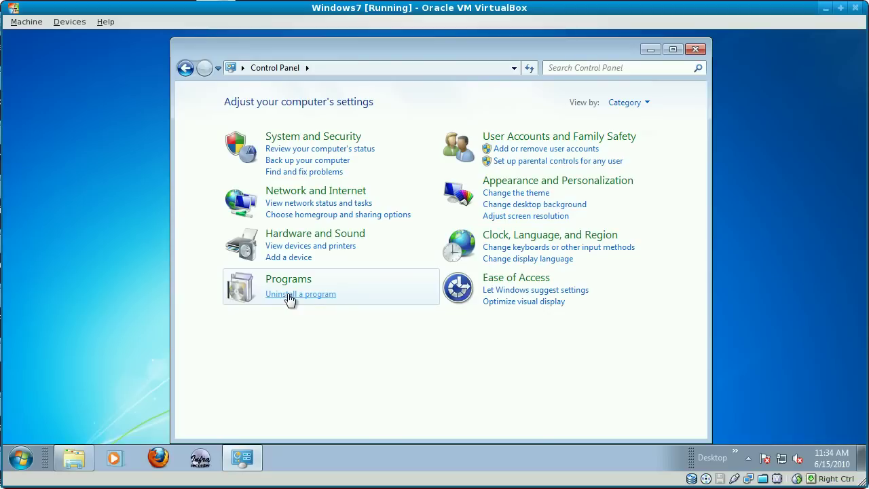
pyautogui.click(643, 103)
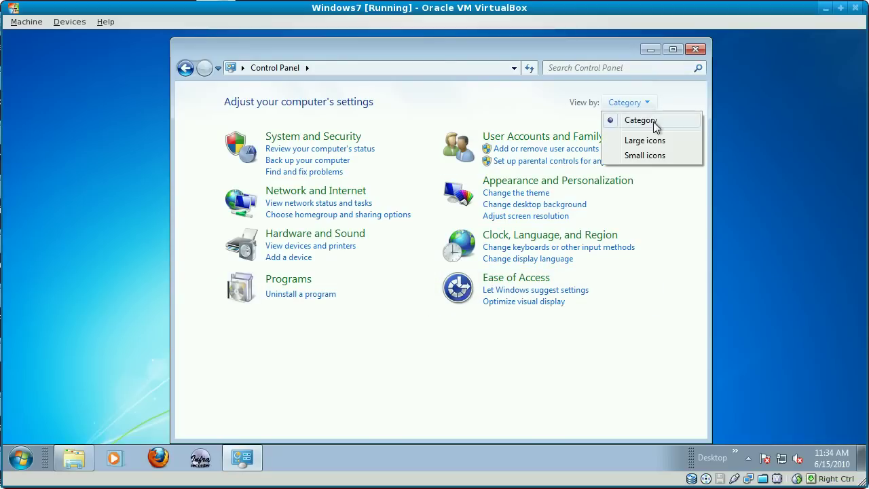
pyautogui.click(645, 141)
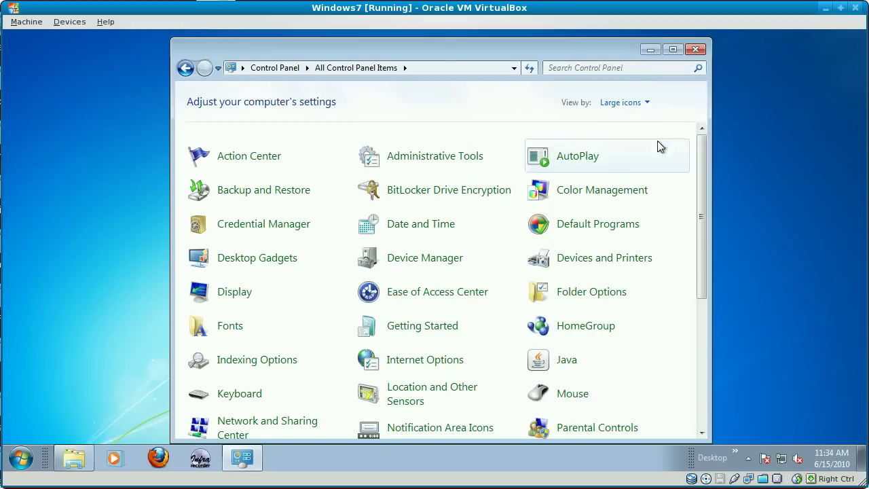
# In Folder Options' View settings, uncheck Hide extensions for known file types and apply
pyautogui.click(598, 293)
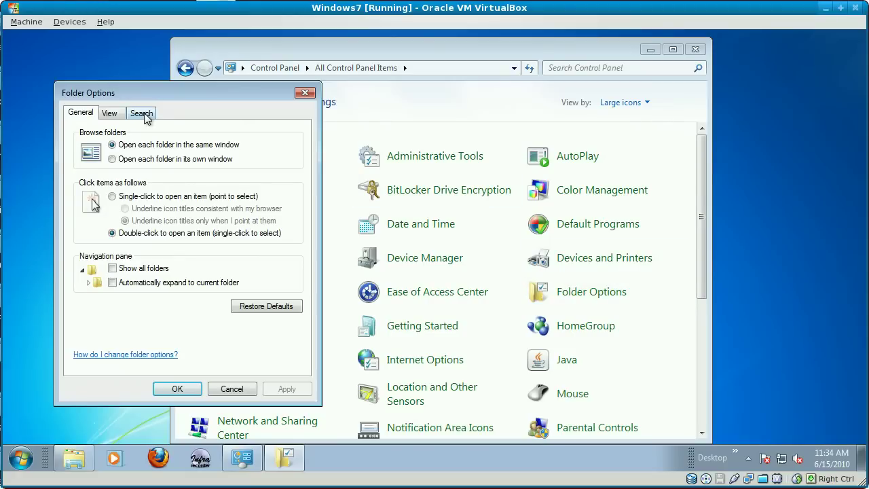
pyautogui.click(110, 113)
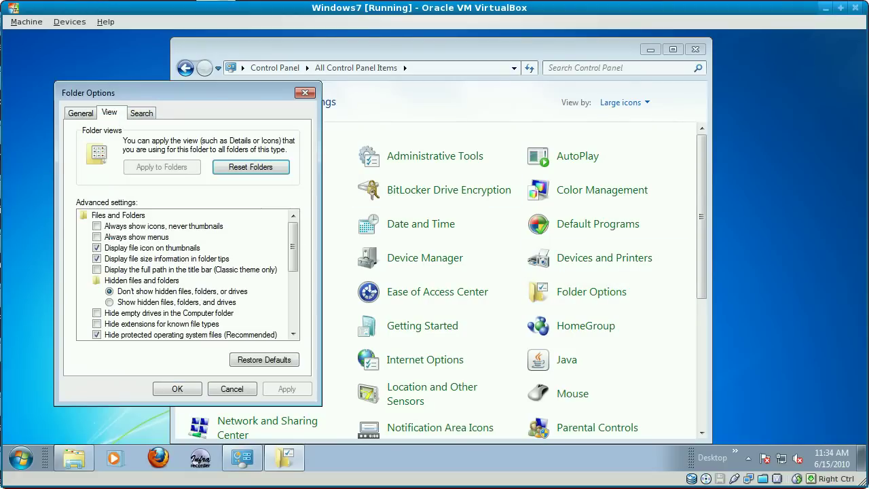
pyautogui.click(131, 324)
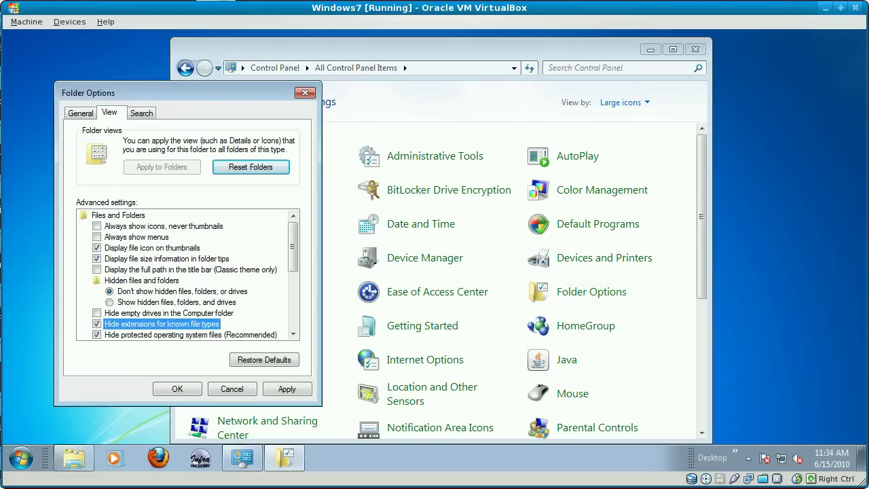
pyautogui.click(97, 324)
pyautogui.click(275, 392)
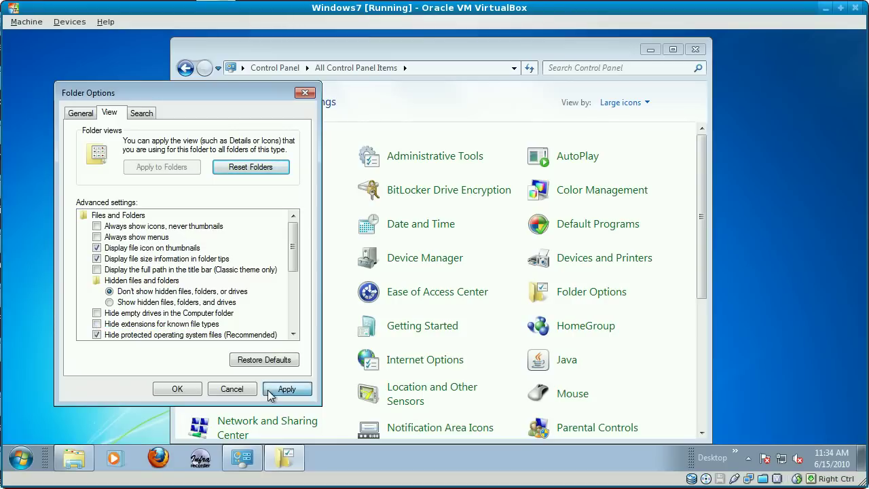
pyautogui.click(178, 390)
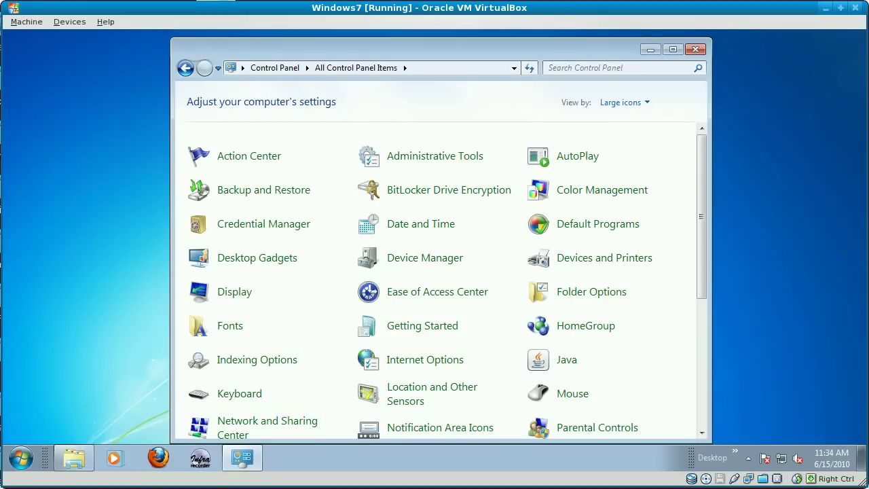
# Close Control Panel to reveal the Course_ISOs folder, where all four disc images now show .iso extensions
pyautogui.click(695, 50)
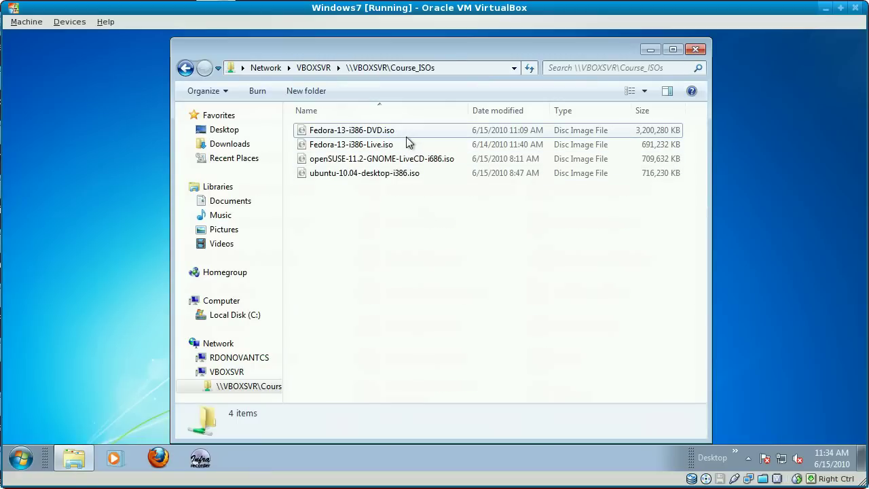